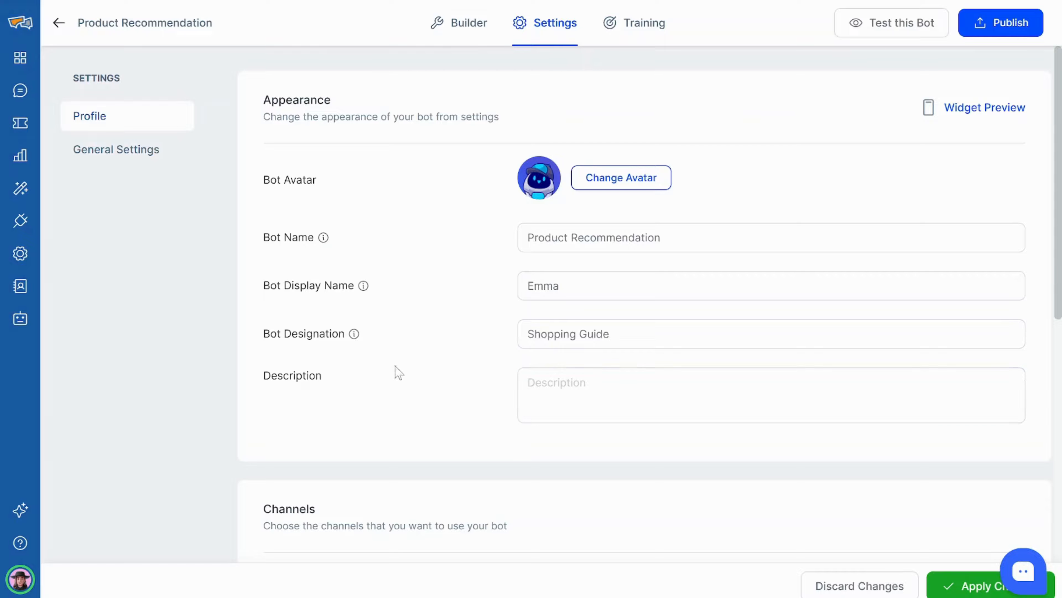
mouse_move(355, 335)
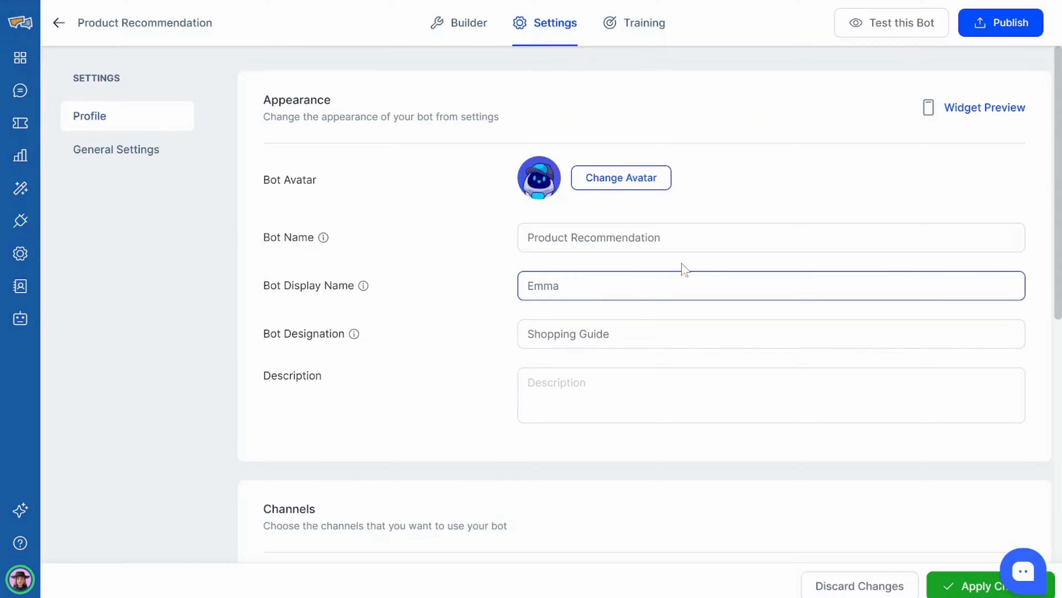
click(948, 112)
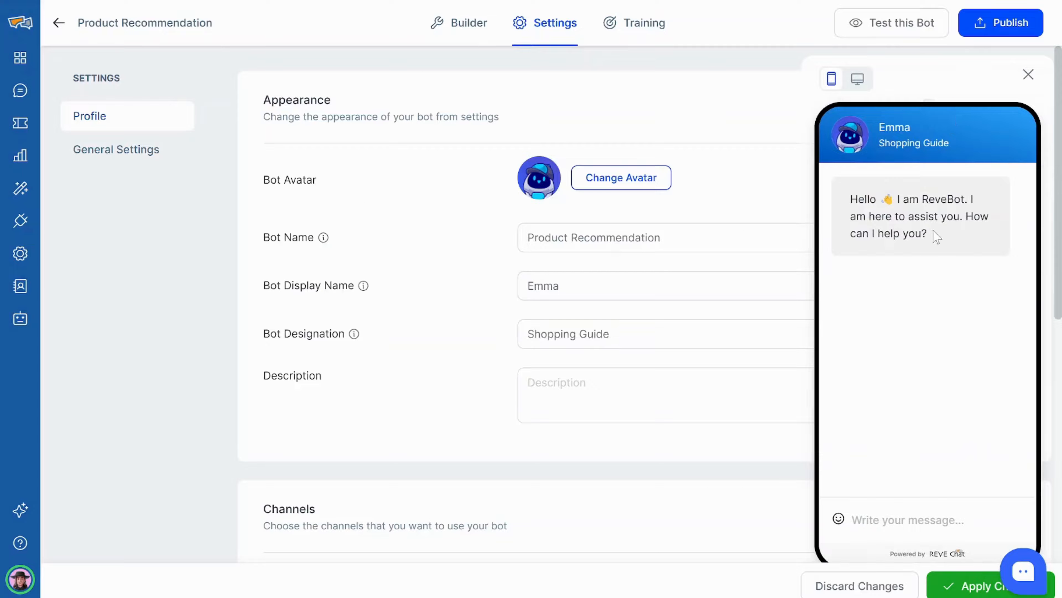
click(853, 86)
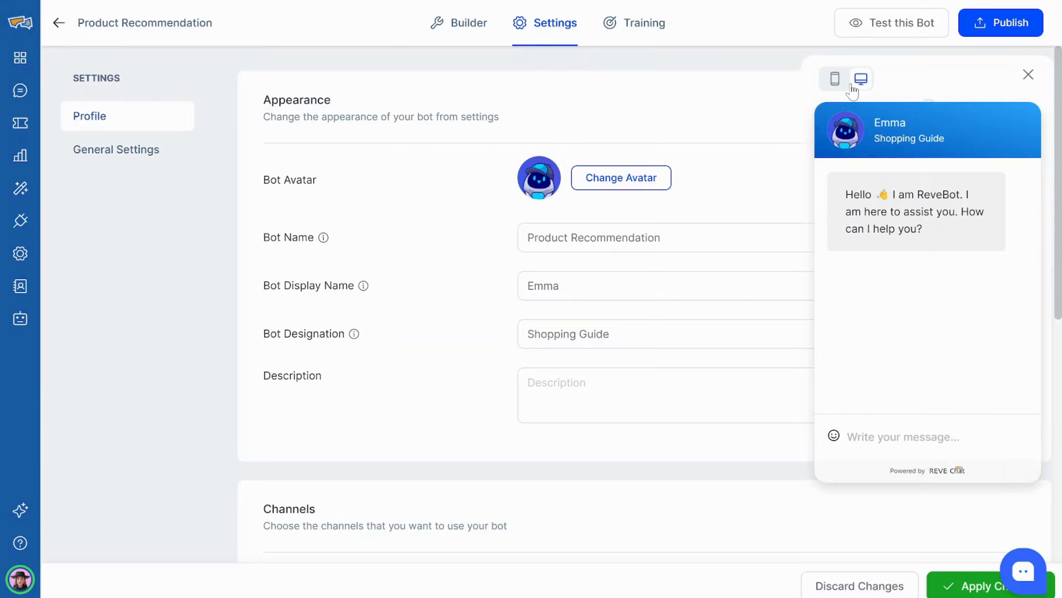
click(1028, 75)
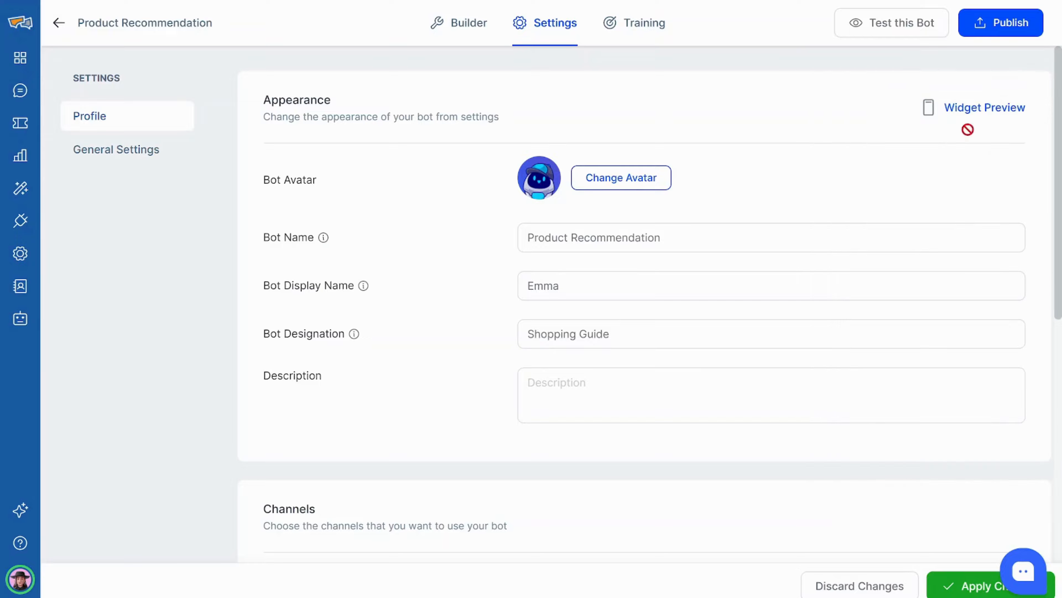
scroll(462, 265, down, 3)
Enable the bot on the Web channel's listed domain and review its trigger settings.
scroll(463, 266, down, 7)
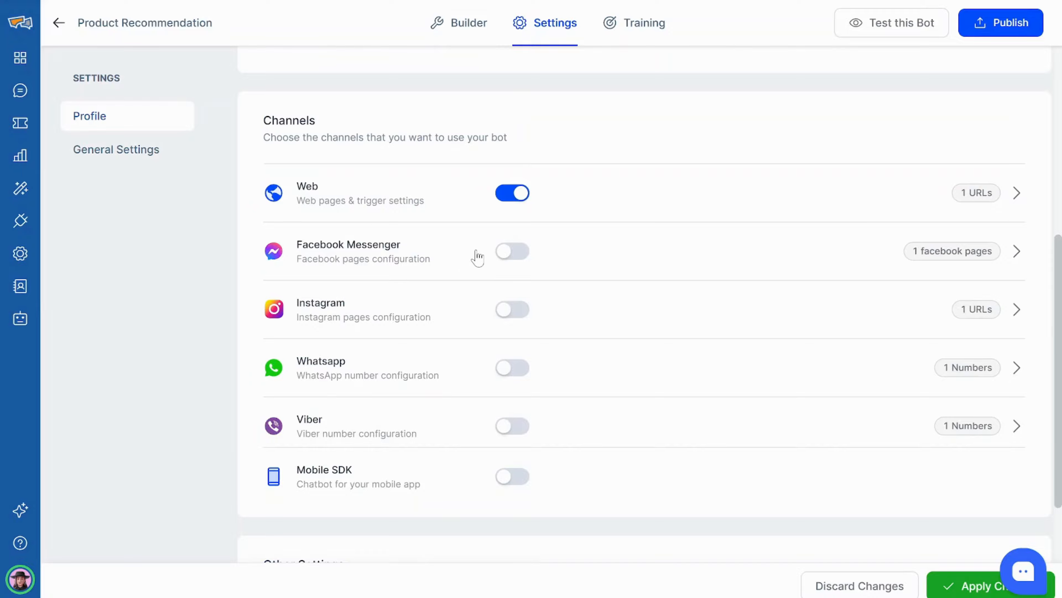
click(1017, 202)
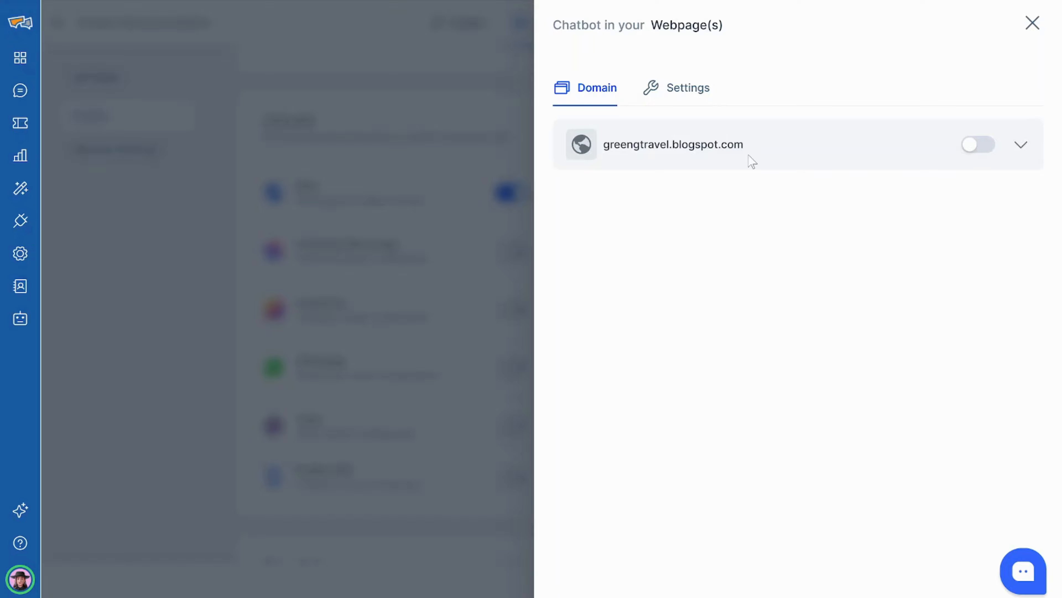
click(976, 147)
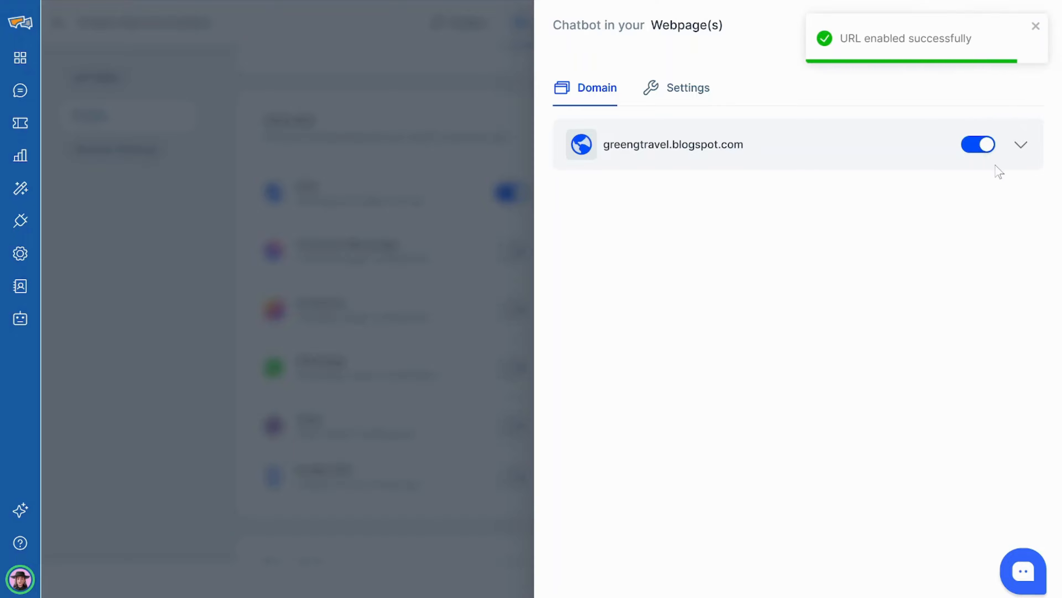
click(688, 100)
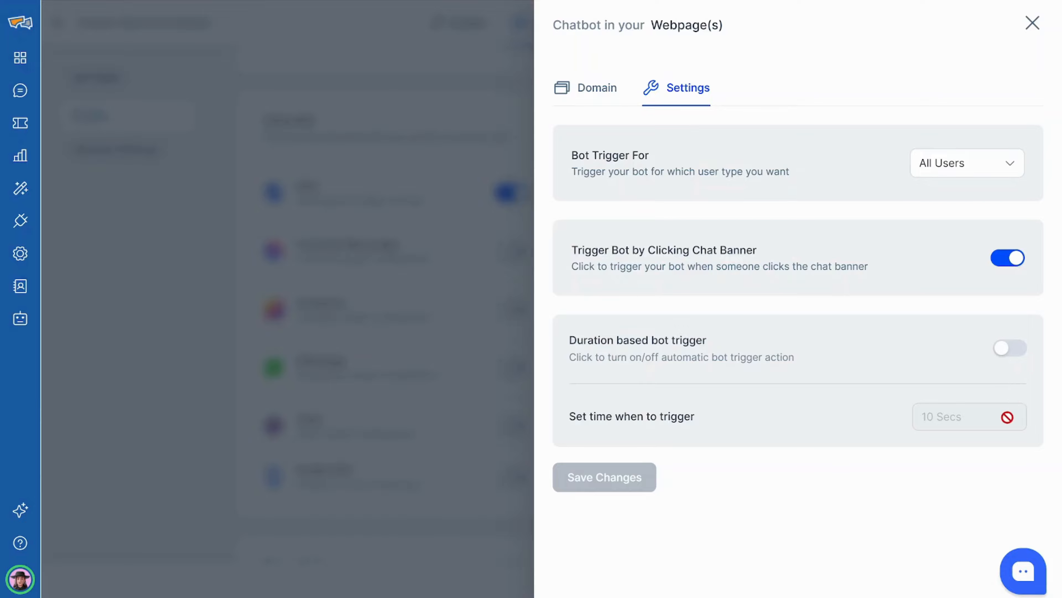
click(1033, 22)
Turn on Facebook Messenger and enable the bot for the Facebook test page.
click(507, 256)
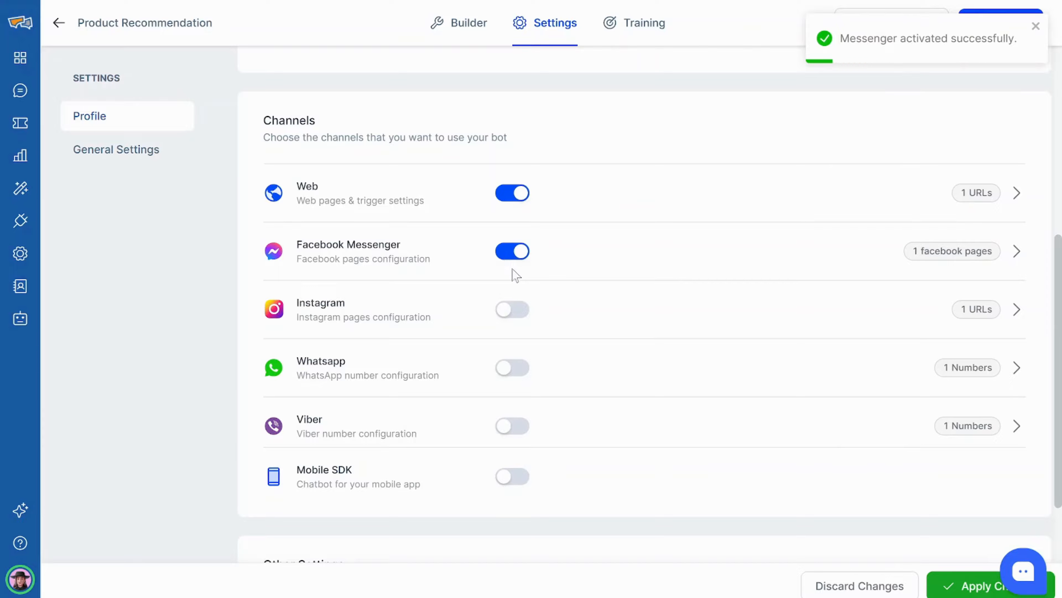
click(1009, 258)
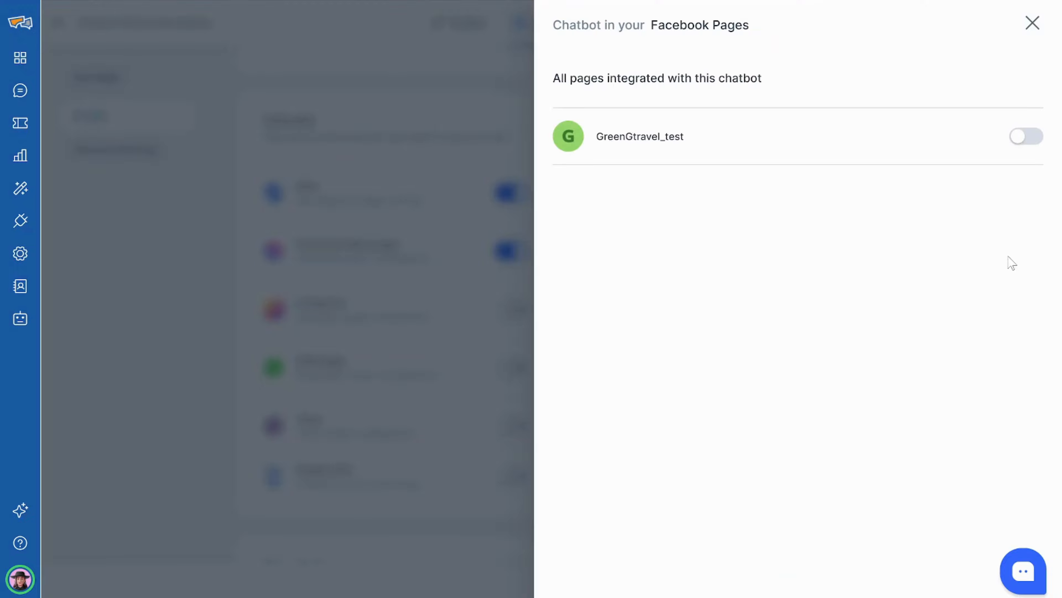
click(1016, 132)
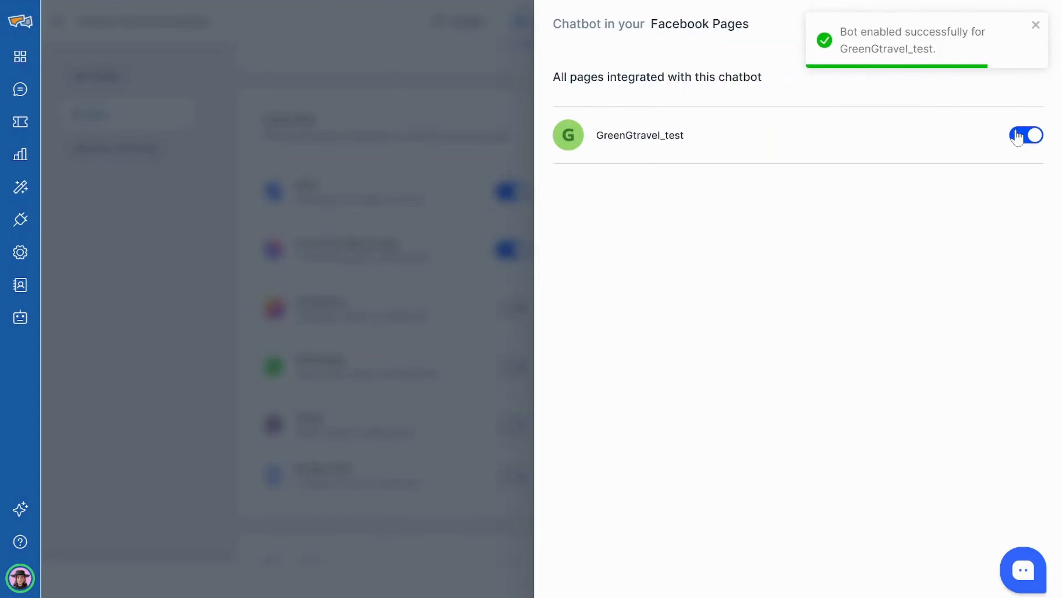
click(252, 336)
Turn on Instagram and WhatsApp, enabling the bot for the WhatsApp number.
click(500, 367)
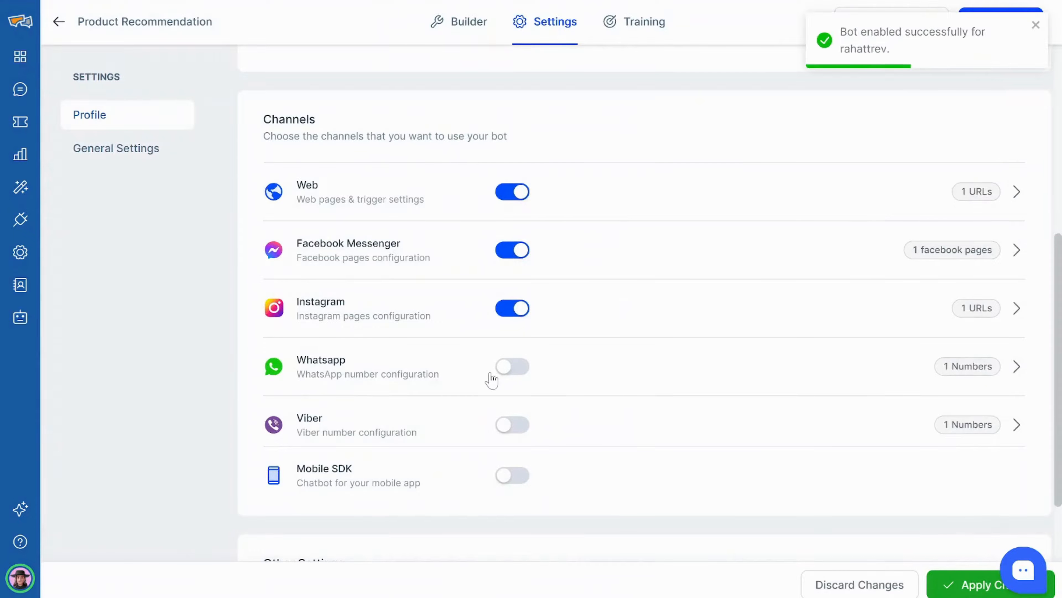
click(1016, 366)
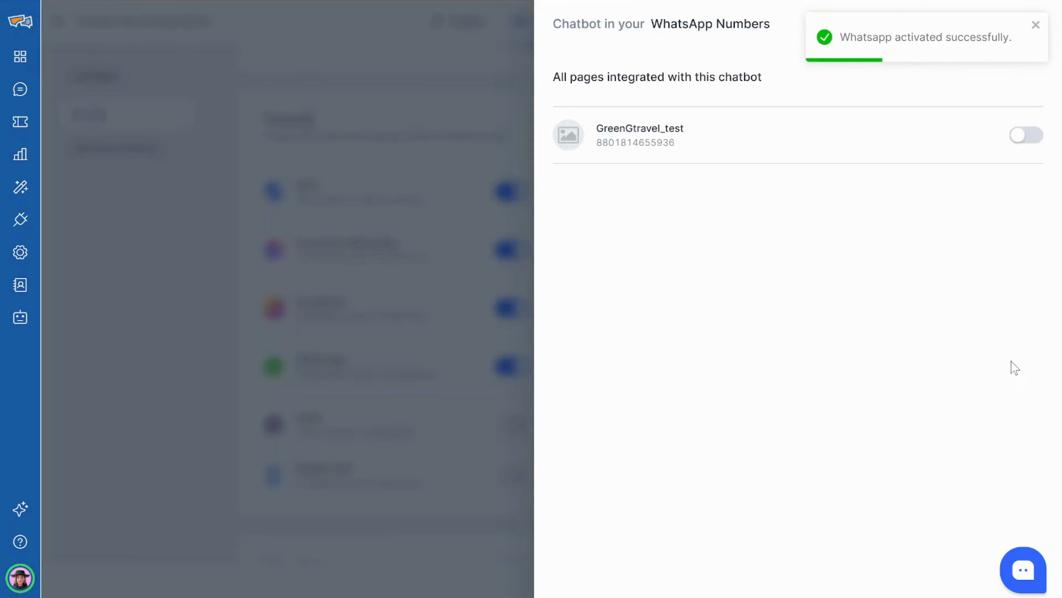
click(1014, 136)
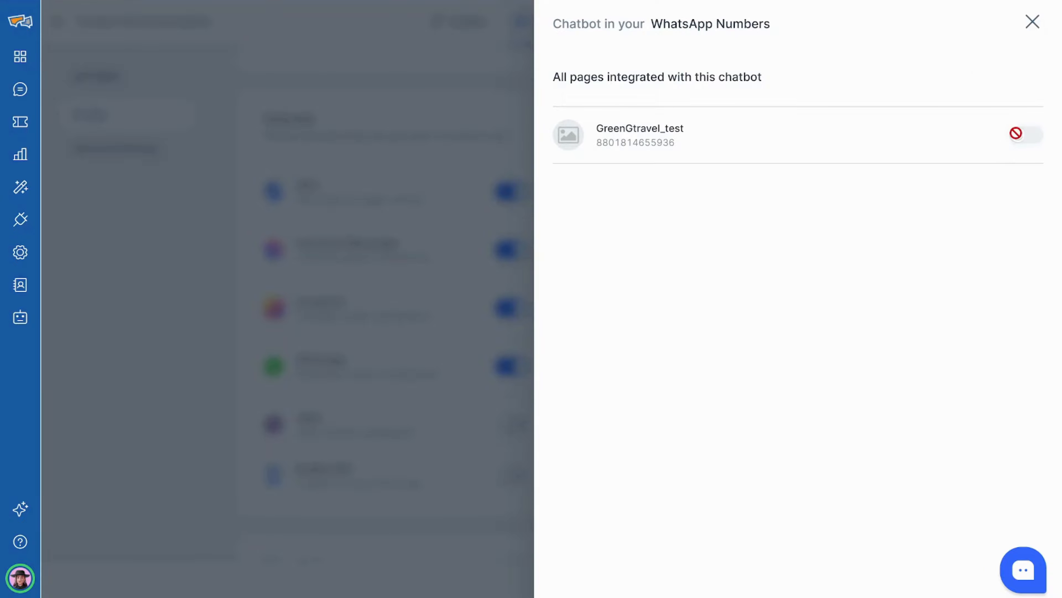
click(104, 406)
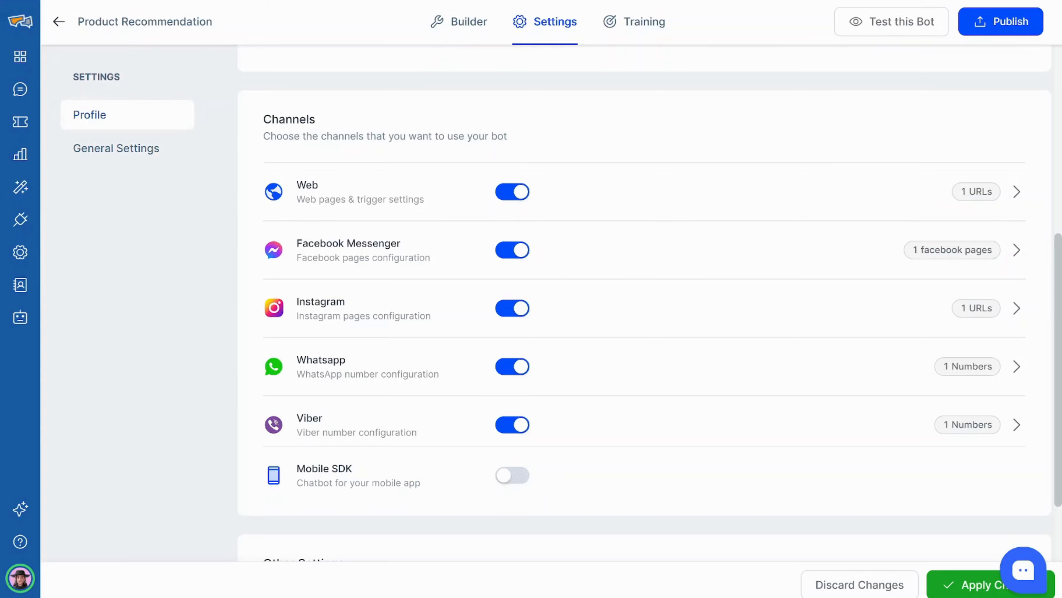
Keep Bot-Always-On priority, apply the profile changes, and go to General Settings.
scroll(331, 504, down, 5)
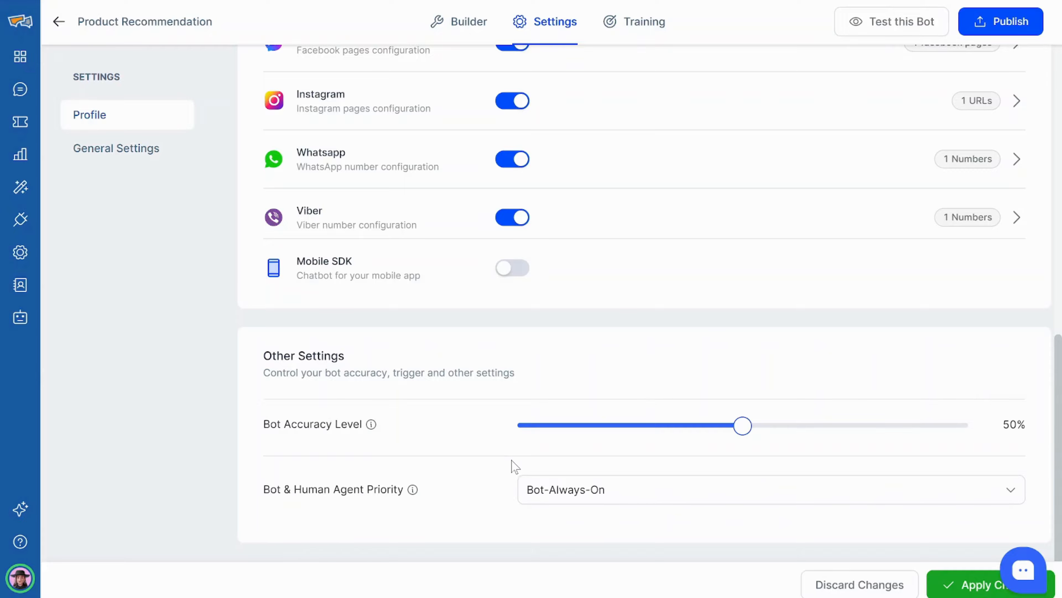
click(599, 493)
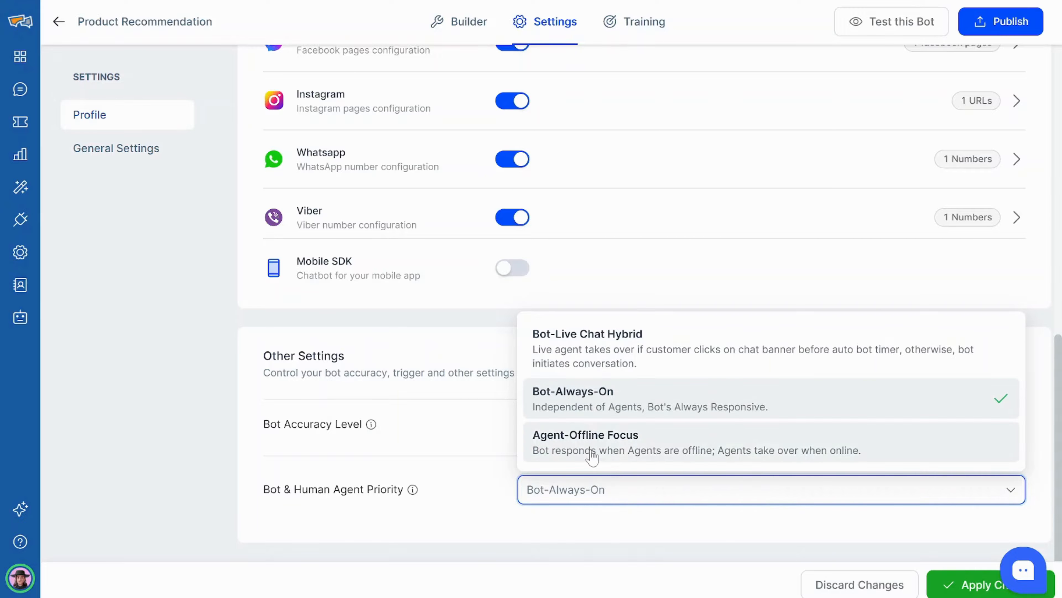
click(640, 497)
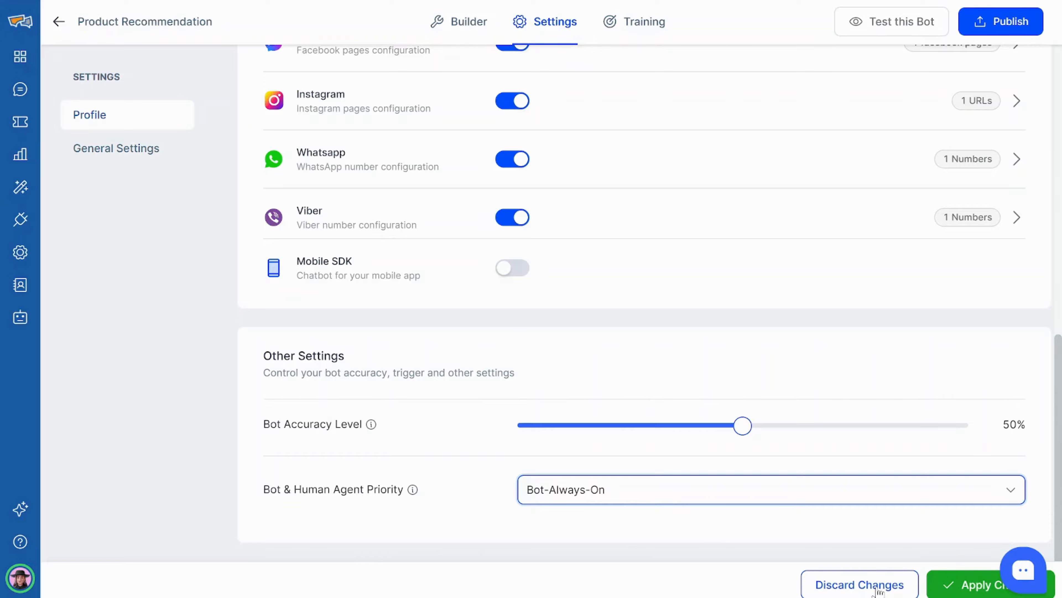
click(952, 593)
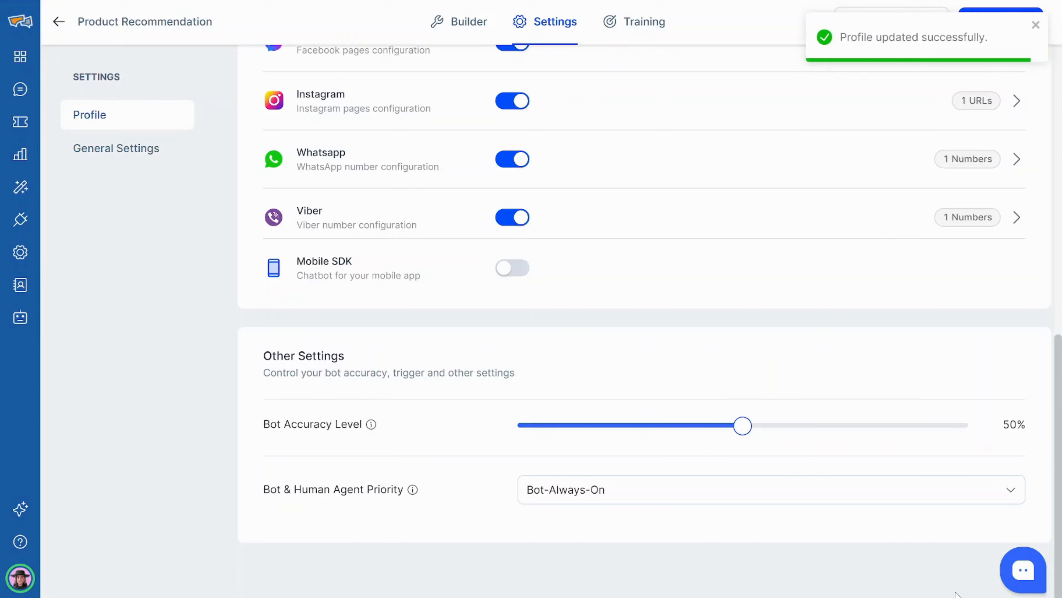
click(161, 150)
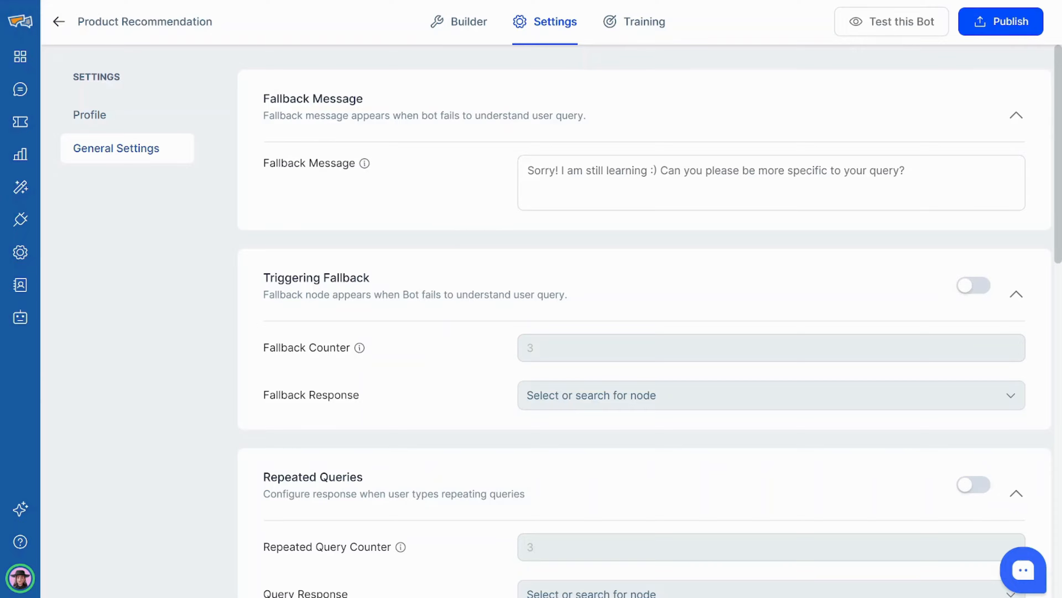
Turn on Triggering Fallback with Chat Transfer as the fallback response and save.
scroll(586, 170, down, 4)
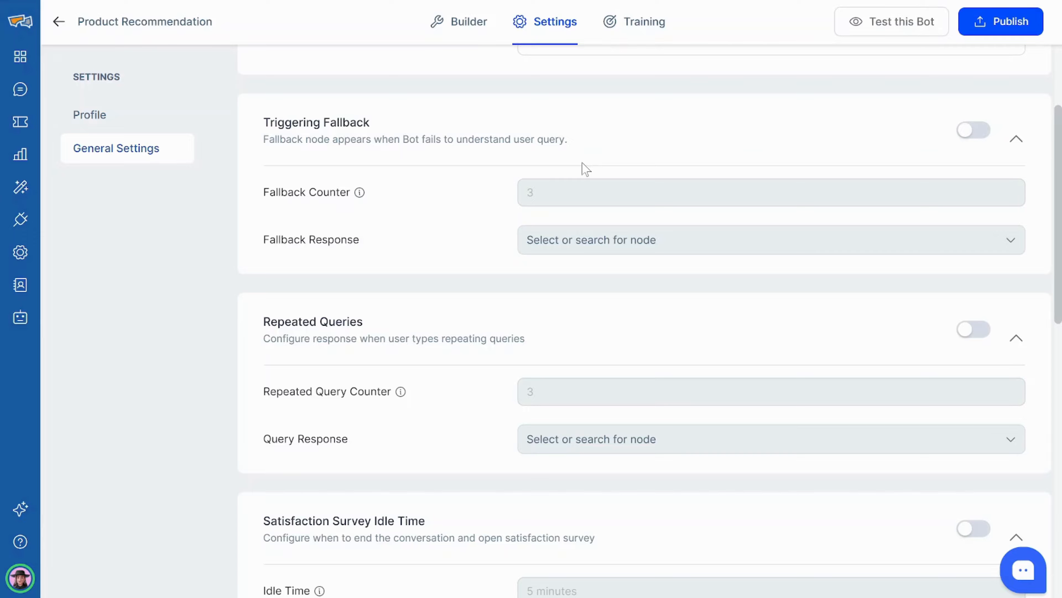
click(968, 133)
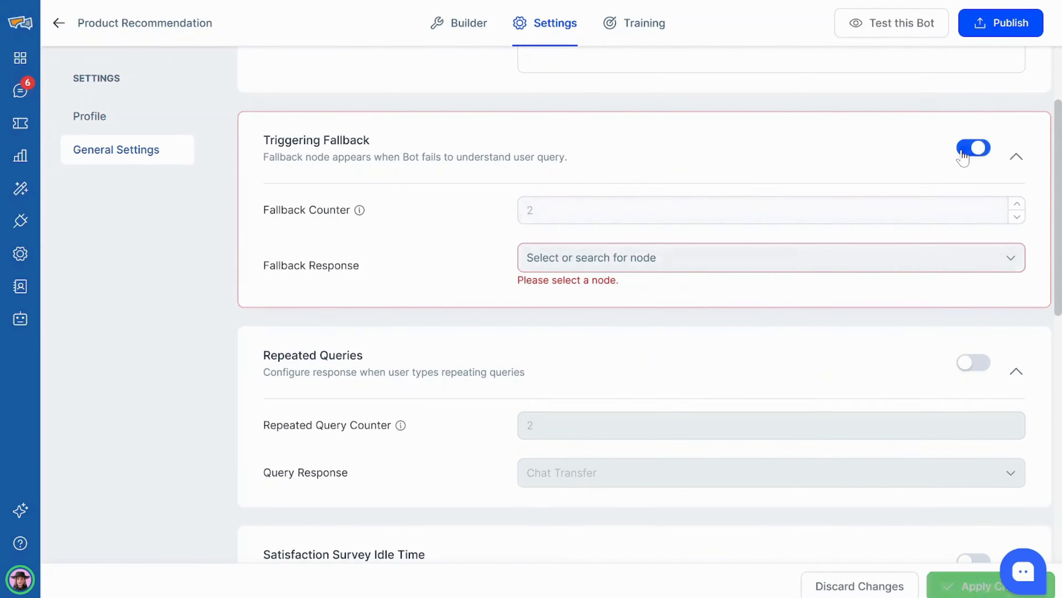
click(840, 251)
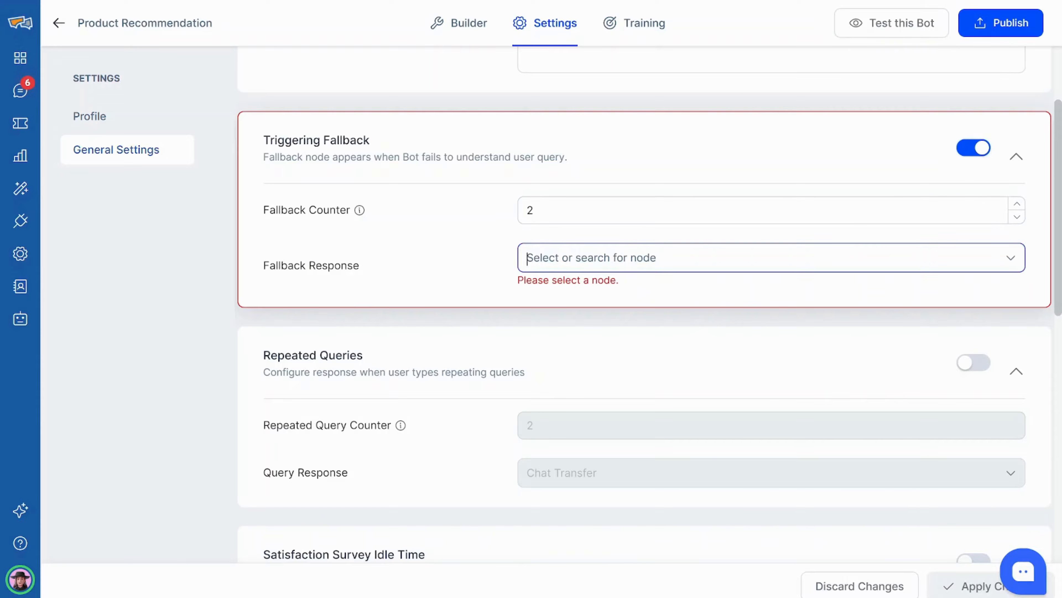
scroll(690, 343, down, 5)
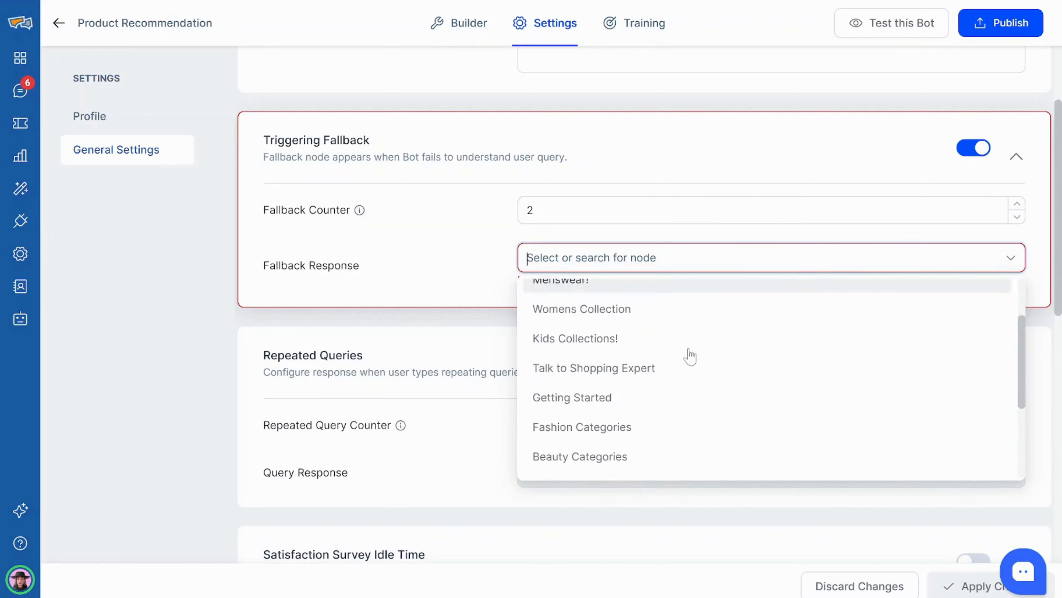
click(707, 460)
click(958, 584)
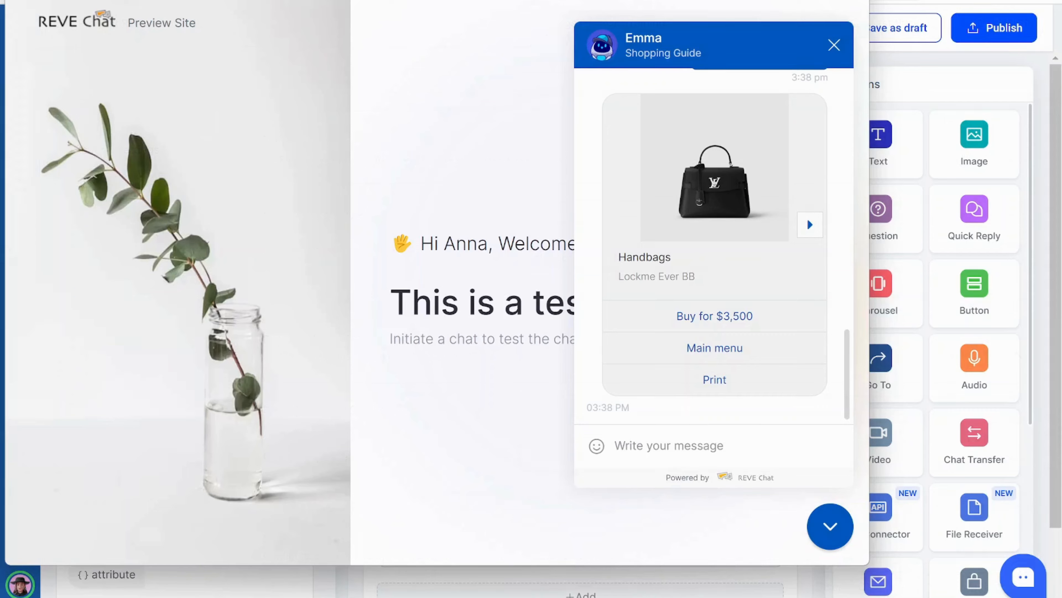
Send 'What are your products' and 'Could you tell me about your summer sale' in the preview chat.
text(What are your products)
key(Return)
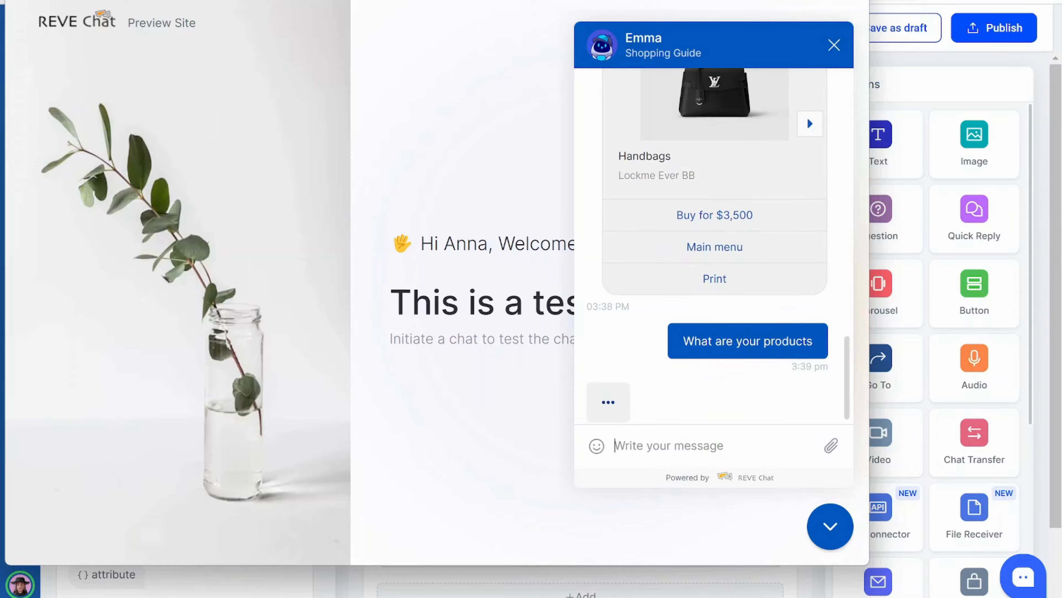
text(Could you tell me about your summer sale)
key(Return)
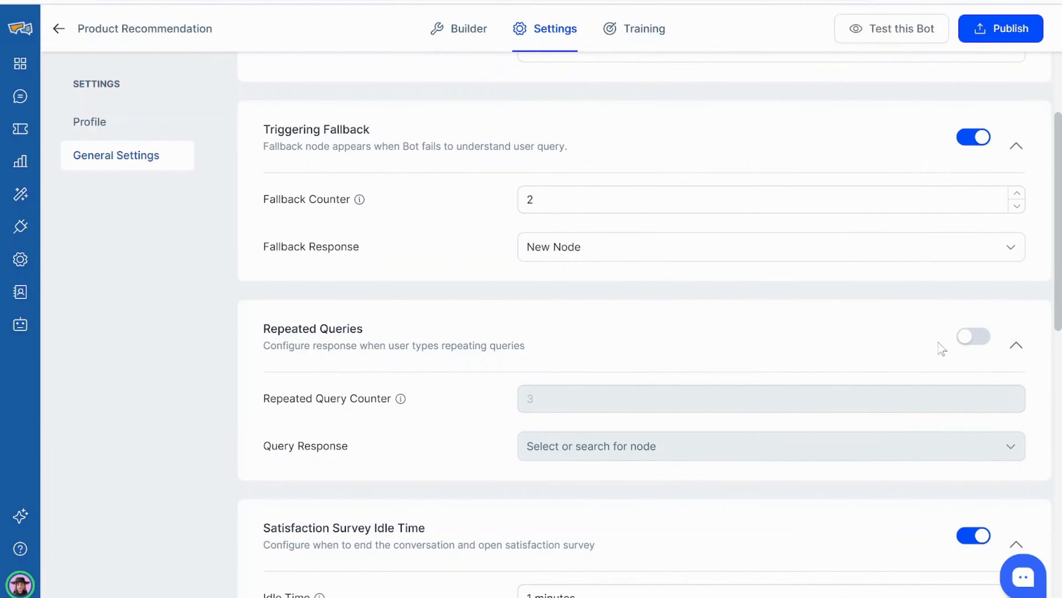
Turn on Repeated Queries with counter 2 and Chat Transfer as the response, then save.
click(962, 344)
click(920, 398)
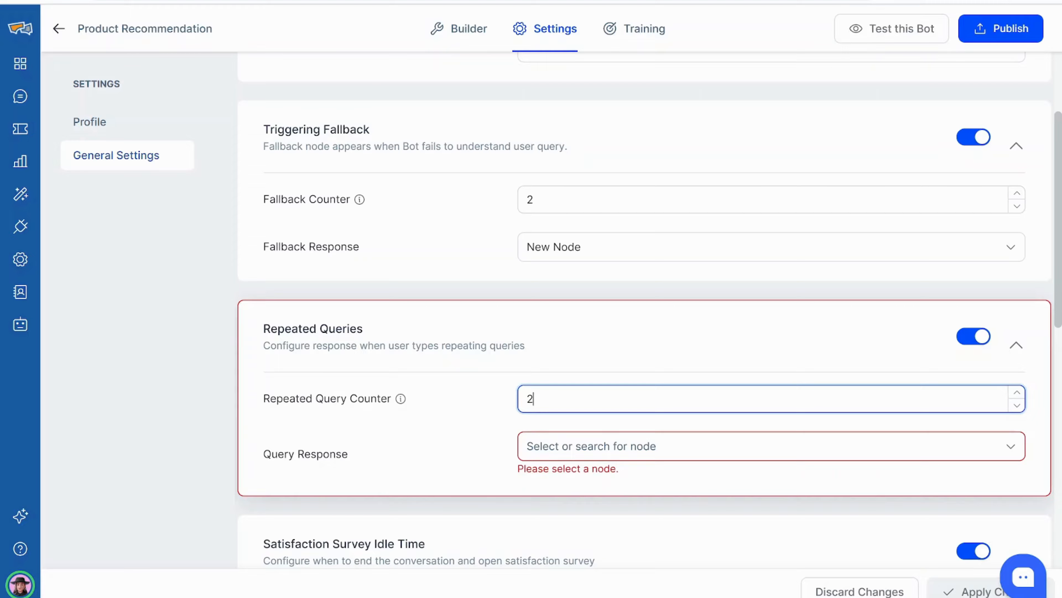
click(890, 444)
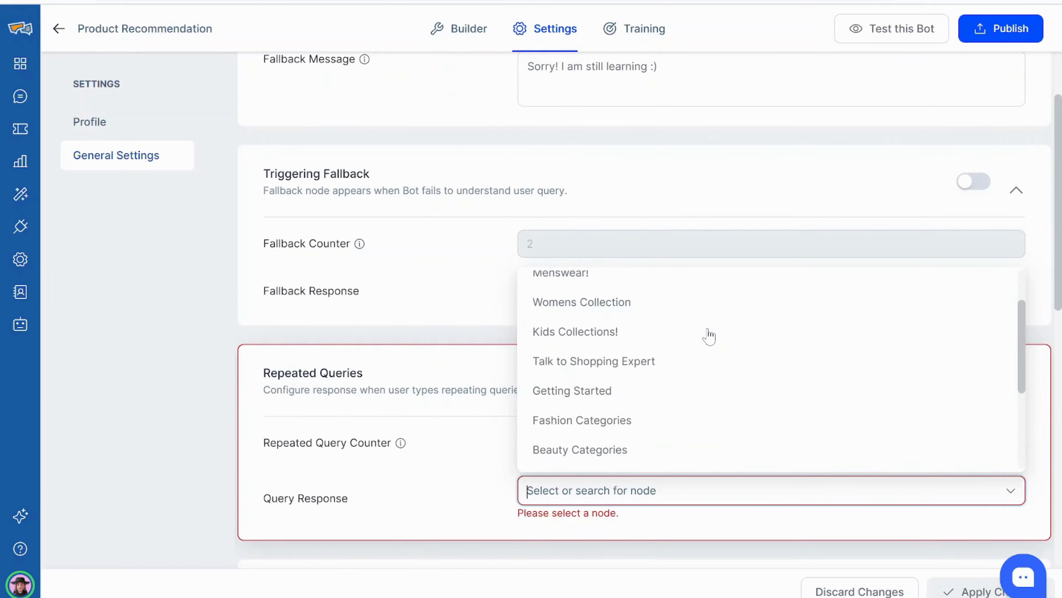
scroll(707, 334, down, 3)
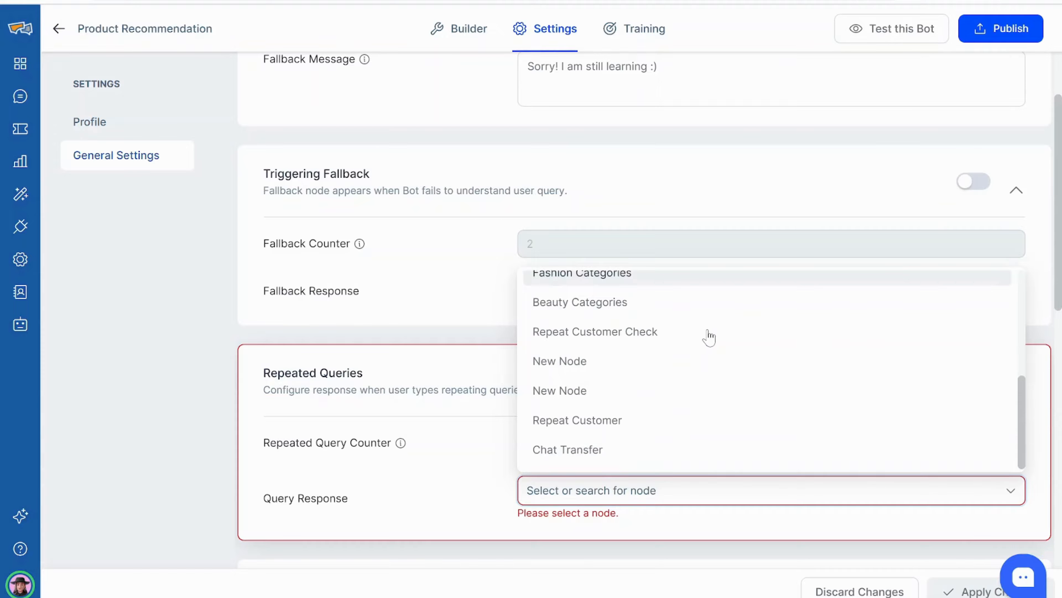
click(693, 449)
click(974, 590)
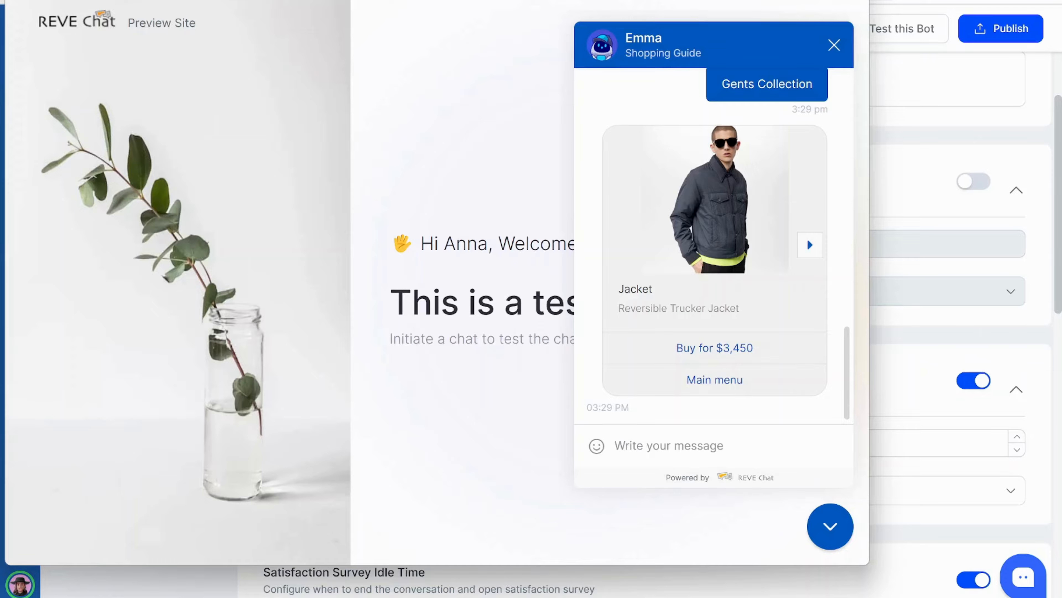
Send 'Sale' twice in the preview chat to trigger the repeated-query transfer.
text(Sal)
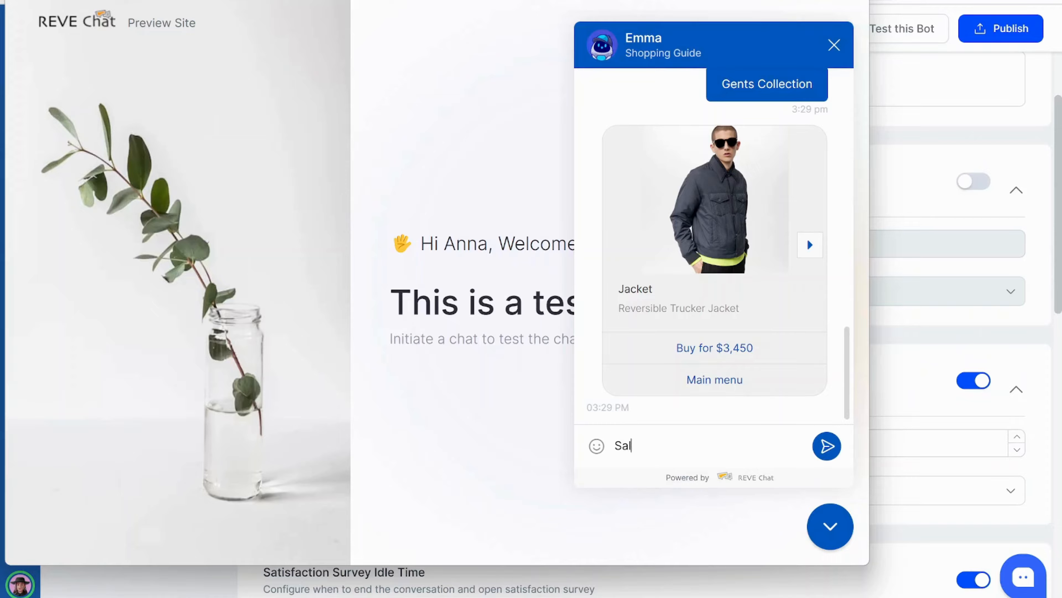
text(e)
key(Return)
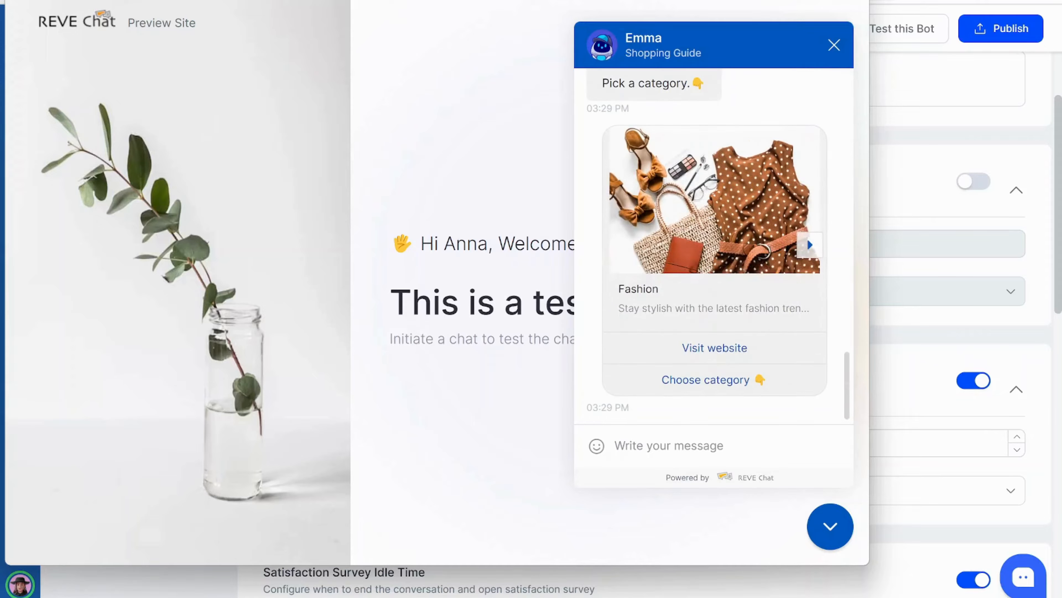
text(Sale)
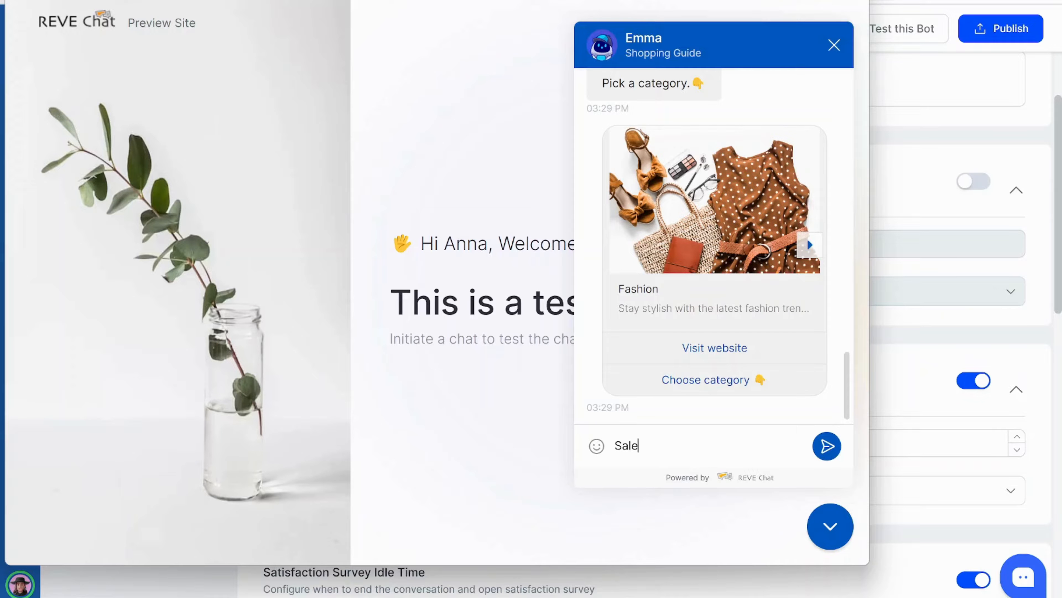
key(Return)
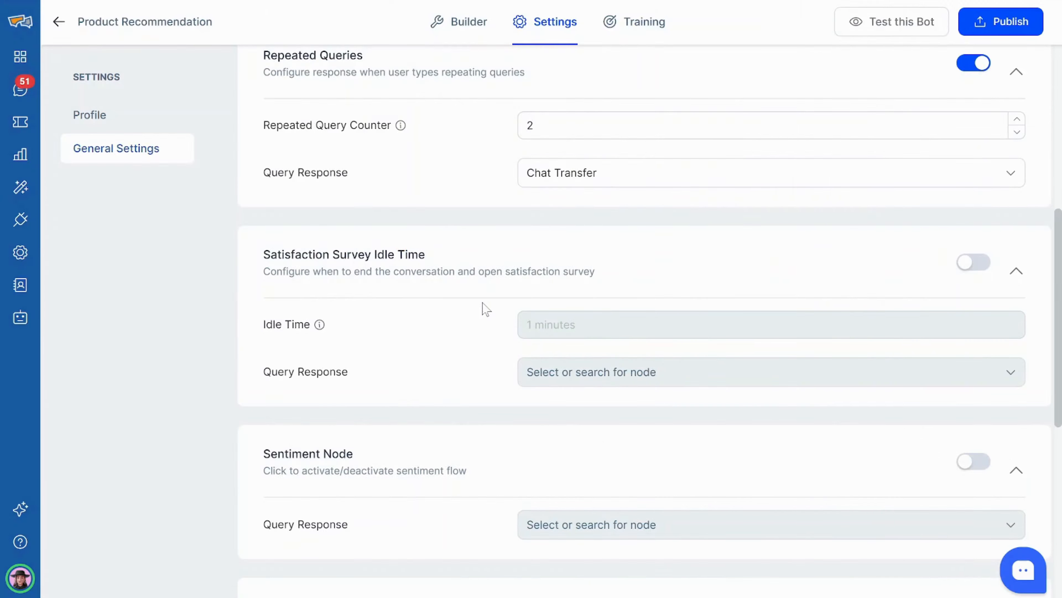
Turn on Satisfaction Survey Idle Time with Category Selection as its response and save.
click(973, 262)
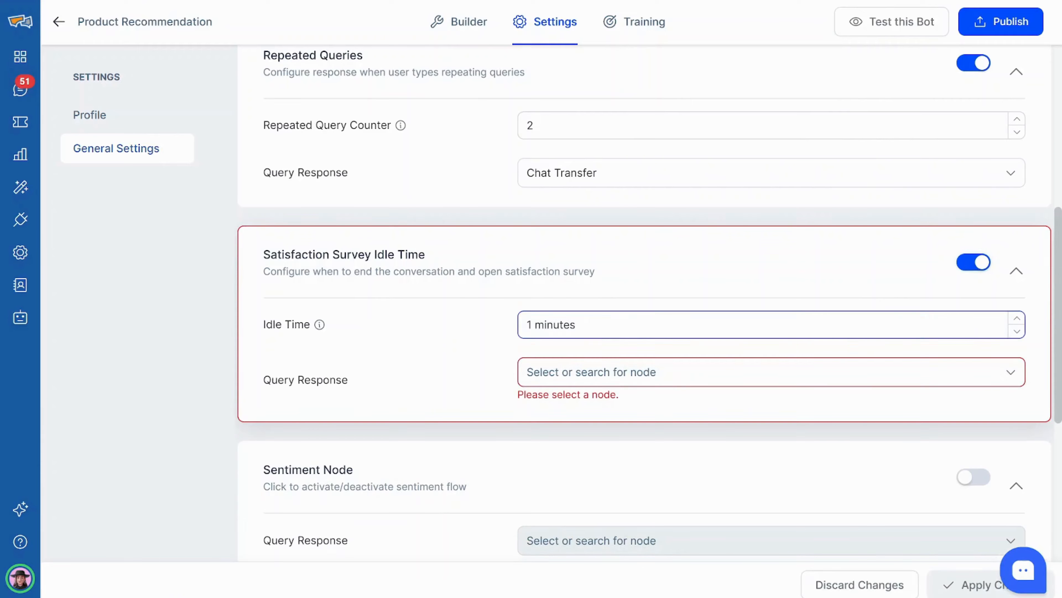
click(820, 372)
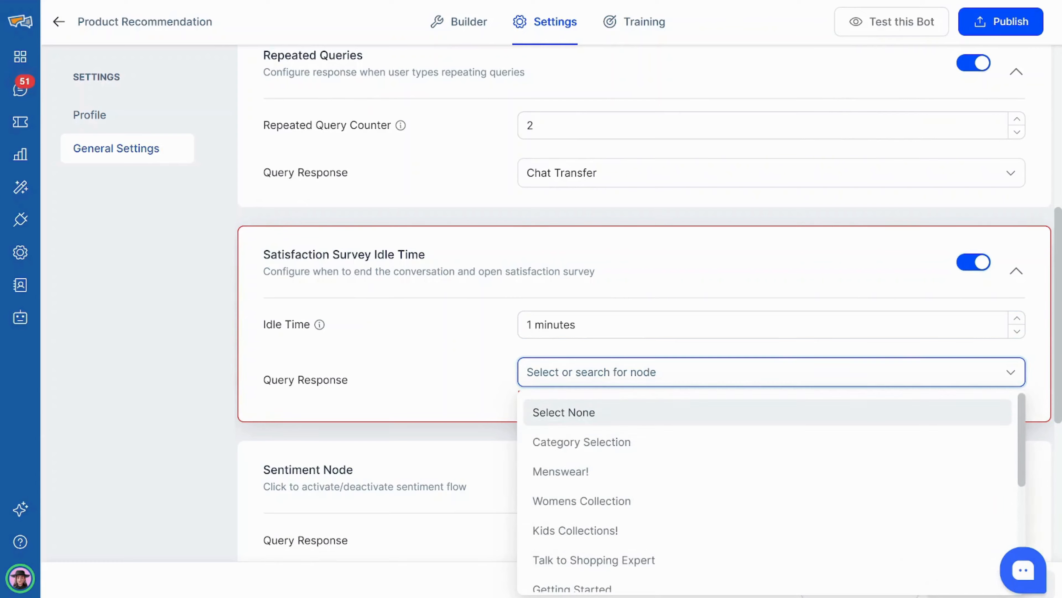
click(688, 442)
click(954, 588)
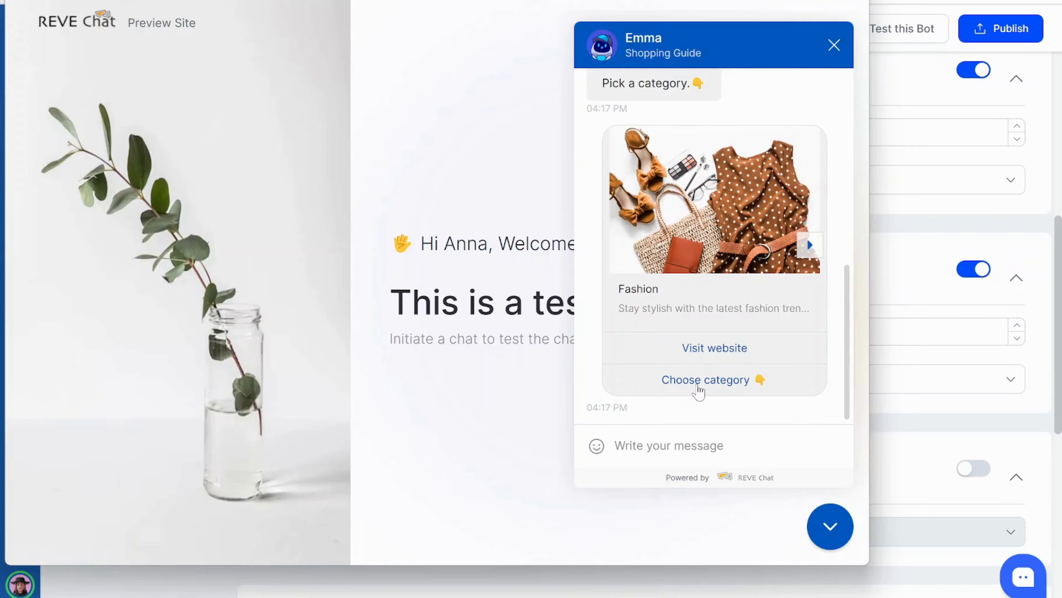
In the preview chat, choose a category, pick Womens Collection, and browse the product carousel.
click(698, 380)
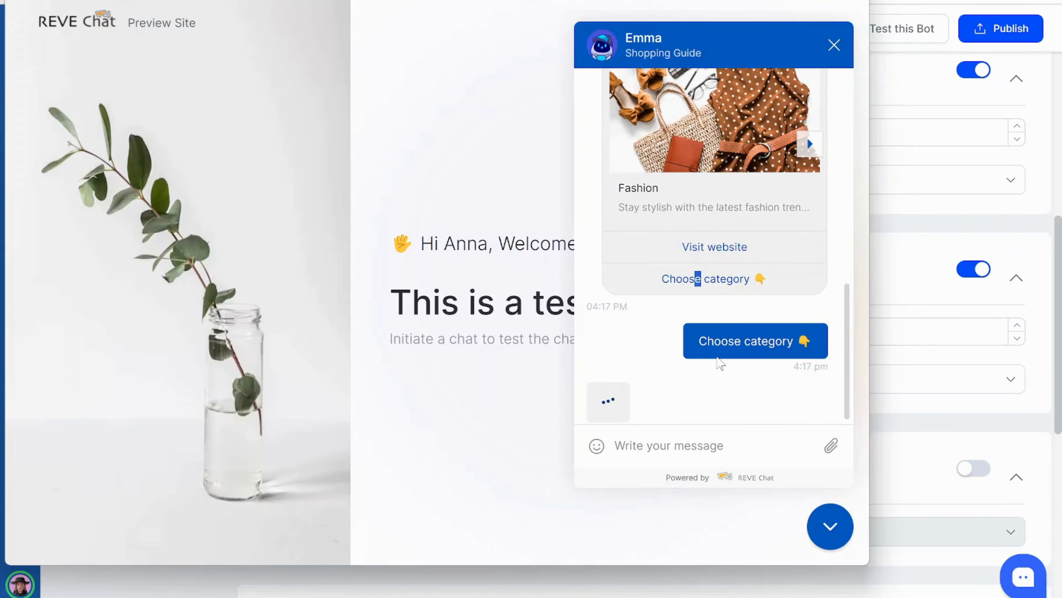
click(709, 323)
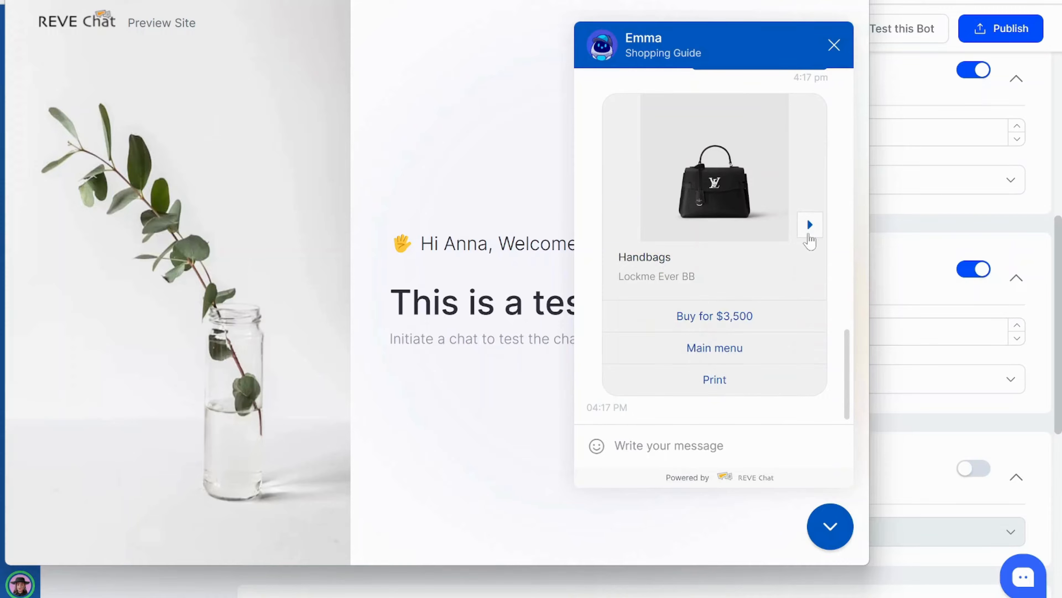
click(809, 225)
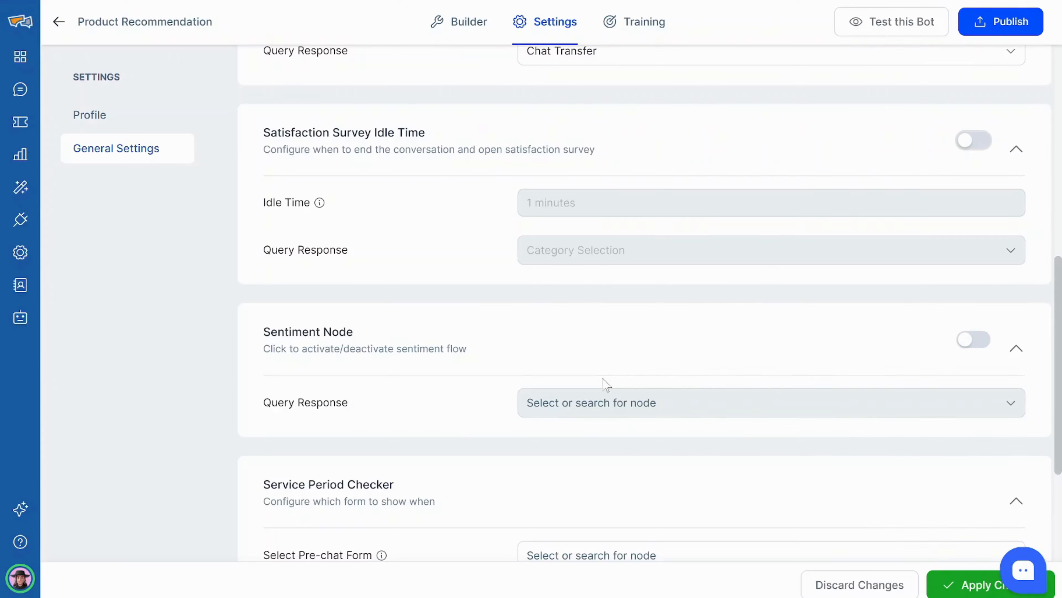
Turn on the Sentiment Node with Chat Transfer as its response and save.
click(968, 341)
click(694, 403)
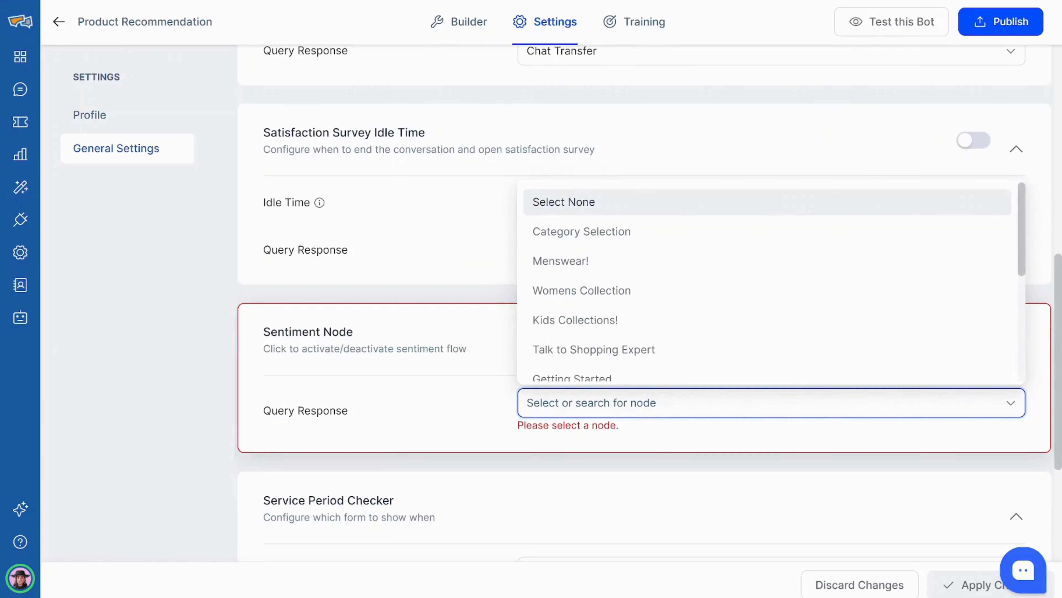
scroll(694, 312, down, 5)
click(706, 363)
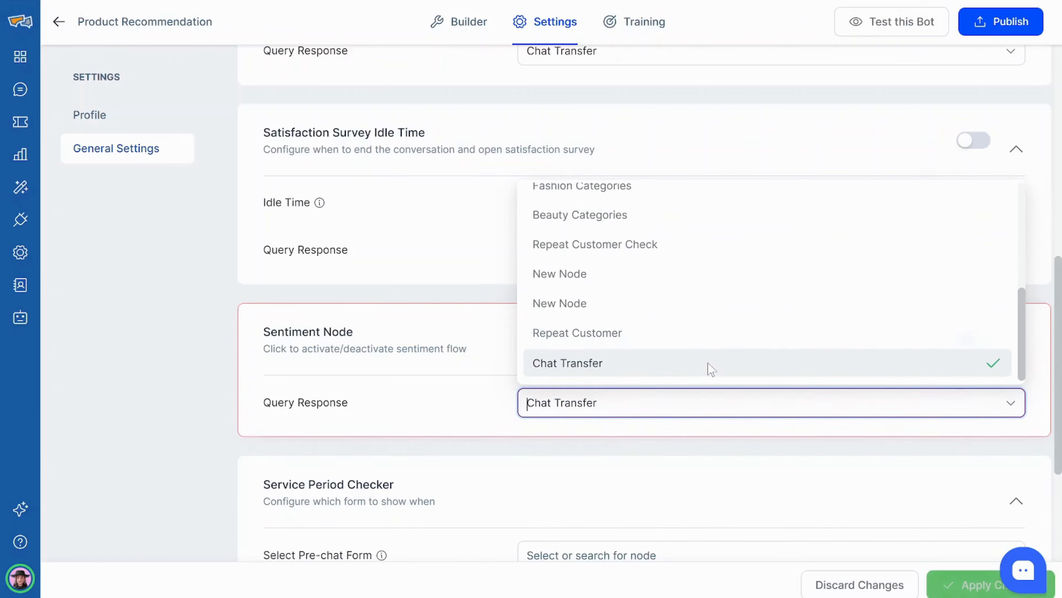
click(941, 584)
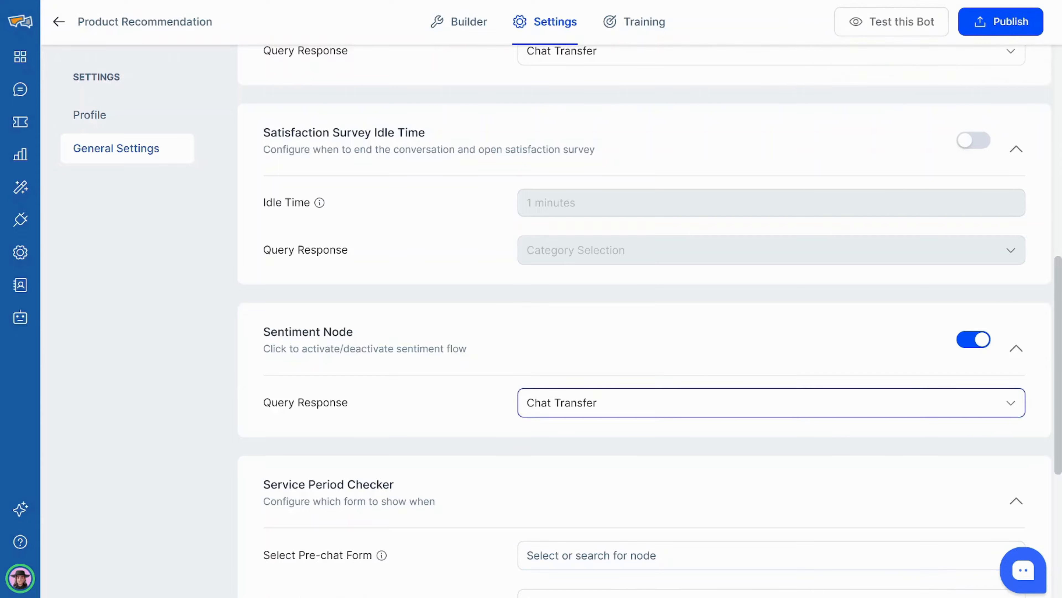
Test the bot by sending a visitor name and the complaint 'You have worst service & product'.
click(893, 39)
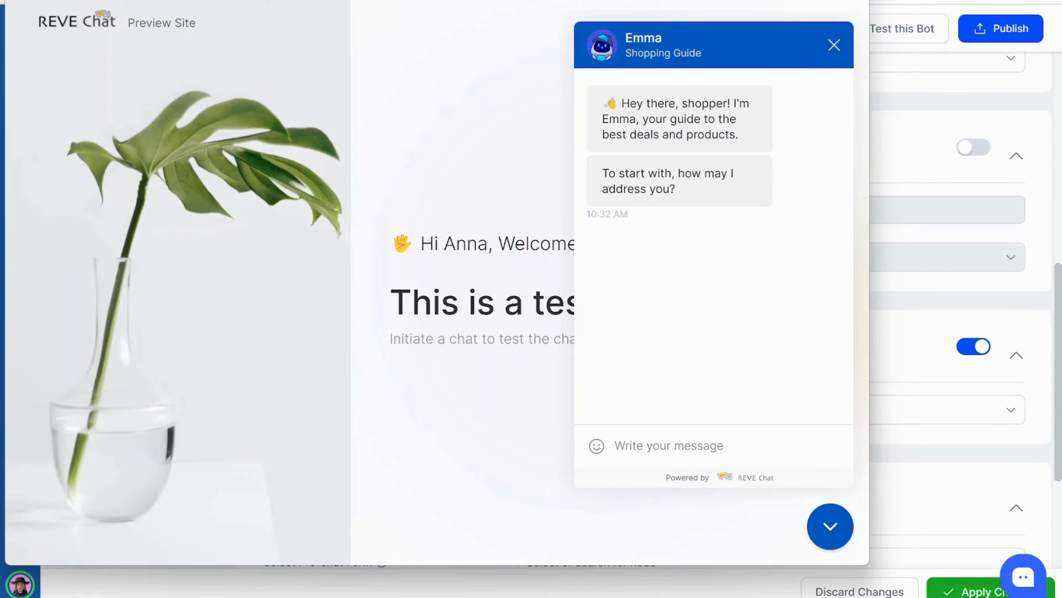
text(J)
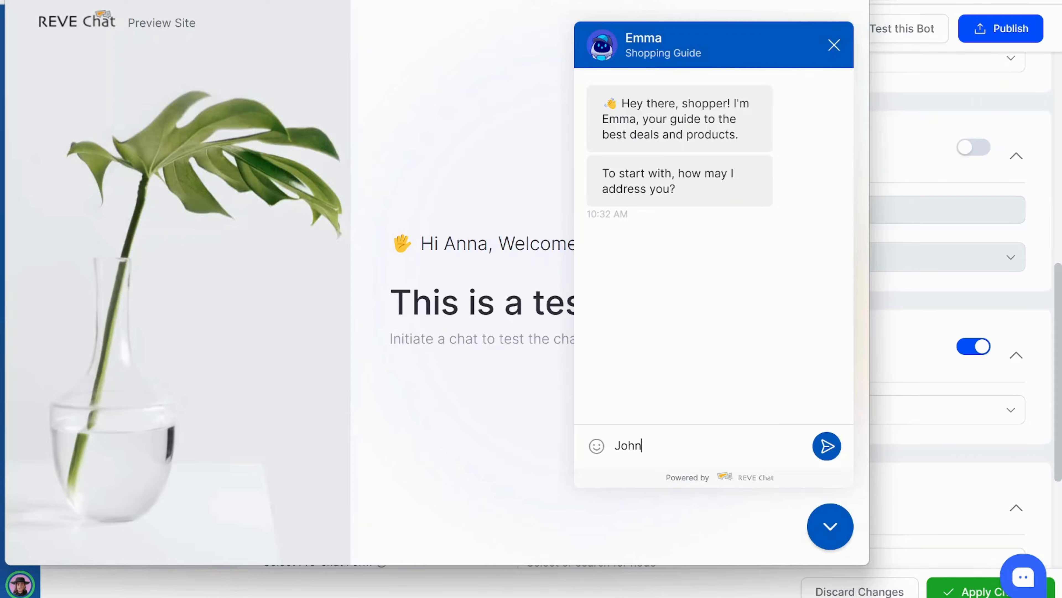
text(ohn)
key(Return)
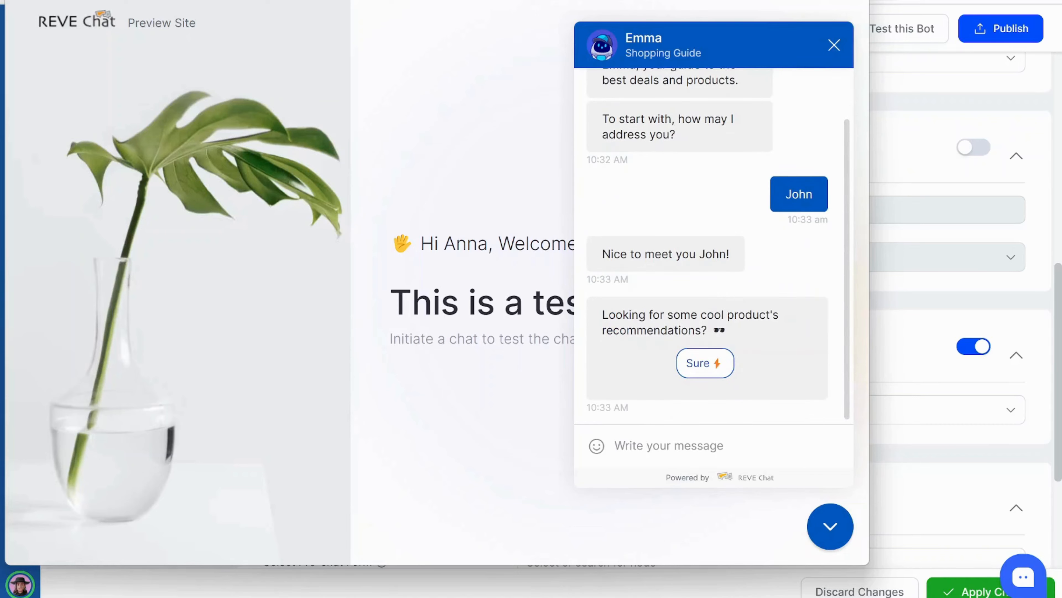
text(You have worst service & product)
key(Return)
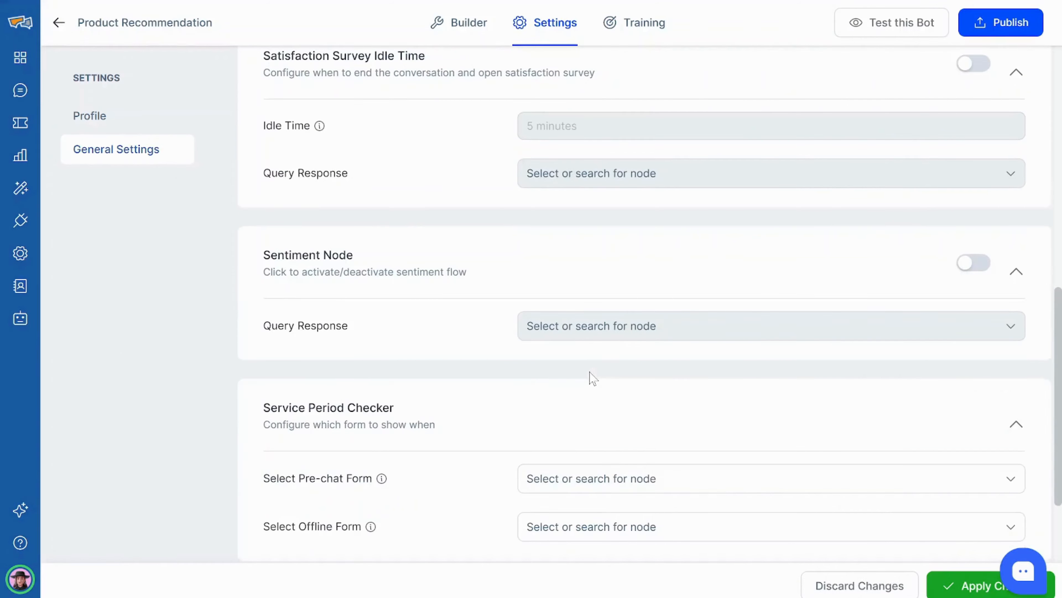
Leave the OTP node unselected and apply the General Settings changes.
scroll(593, 378, down, 2)
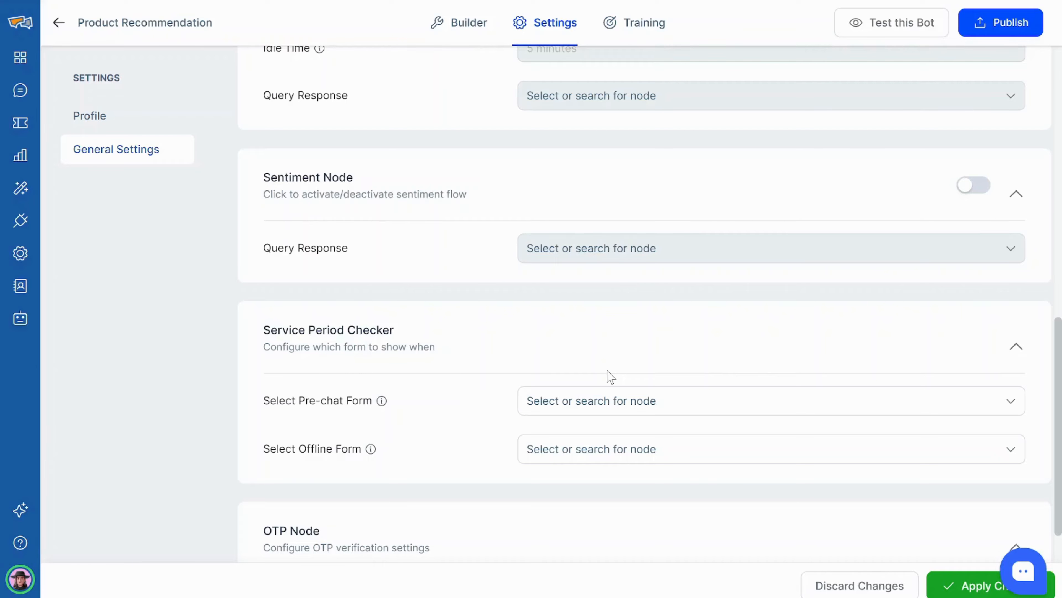
scroll(610, 377, down, 4)
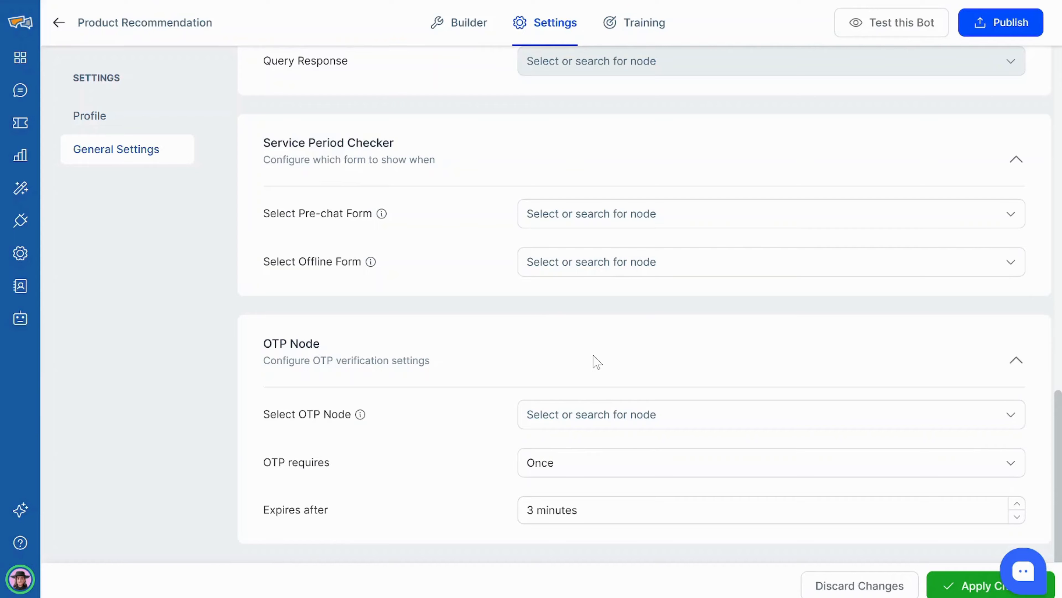
click(771, 414)
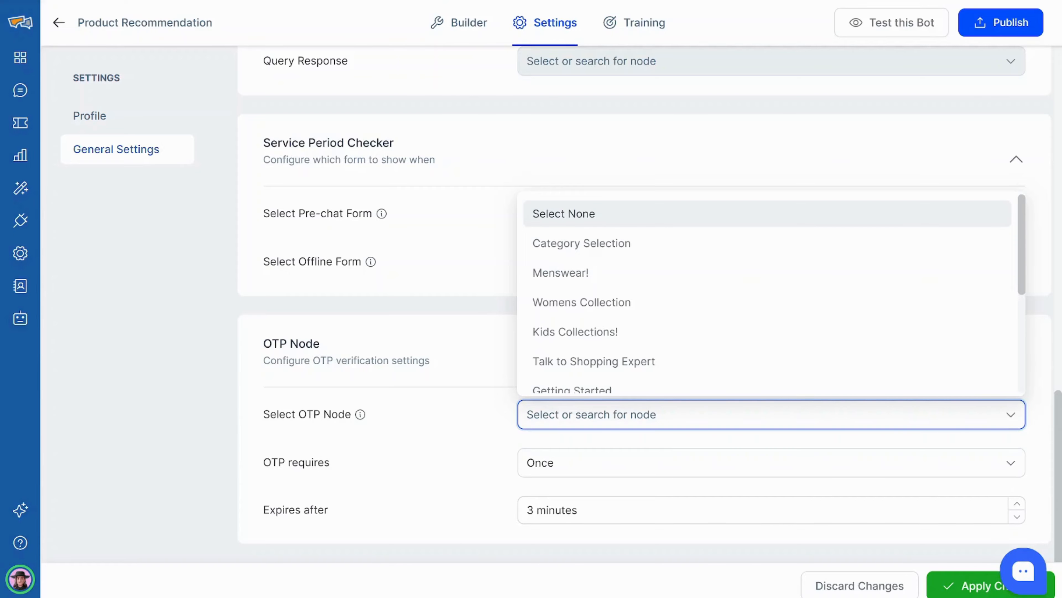
click(946, 592)
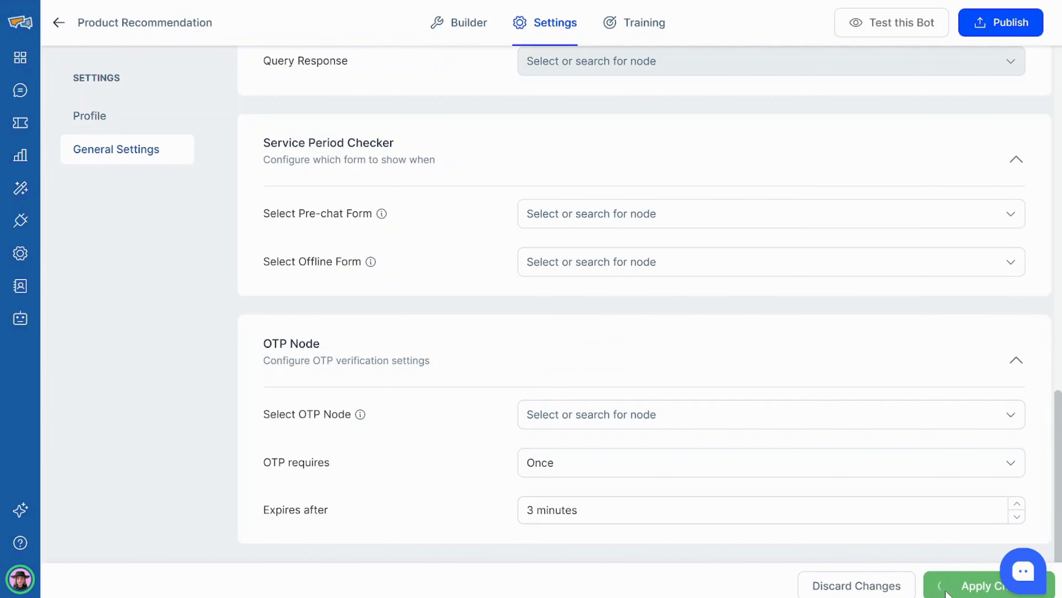